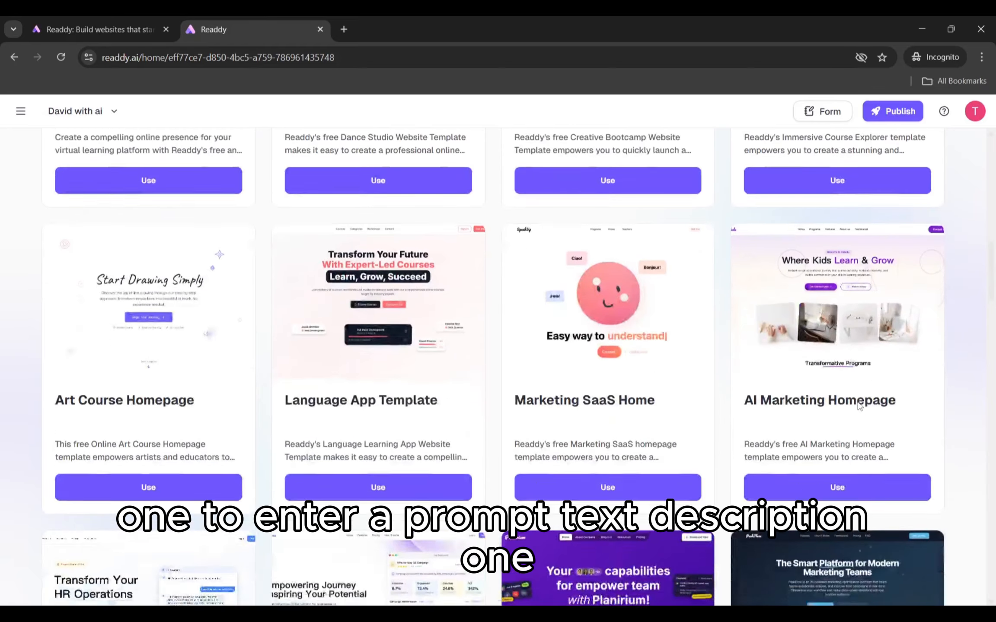
Write the prompt "create a website with courses and tutorials on how to use AI to increase productivity, create content, and freeance." and accept the suggested continuation
scroll(857, 405, up, 1)
scroll(858, 406, down, 4)
scroll(858, 406, up, 6)
scroll(858, 405, up, 10)
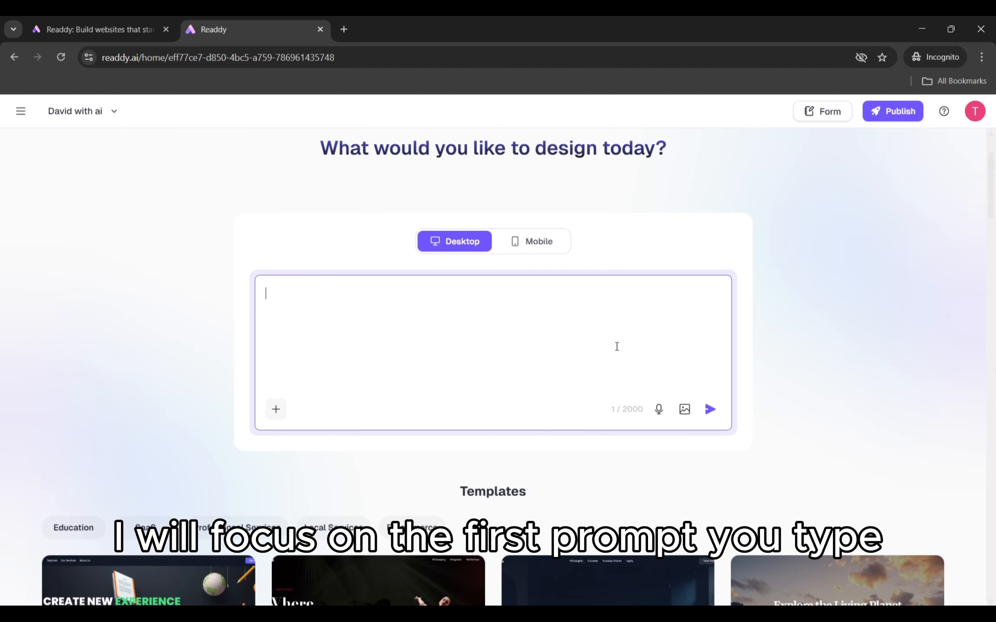
scroll(639, 402, up, 2)
text(create a website wit)
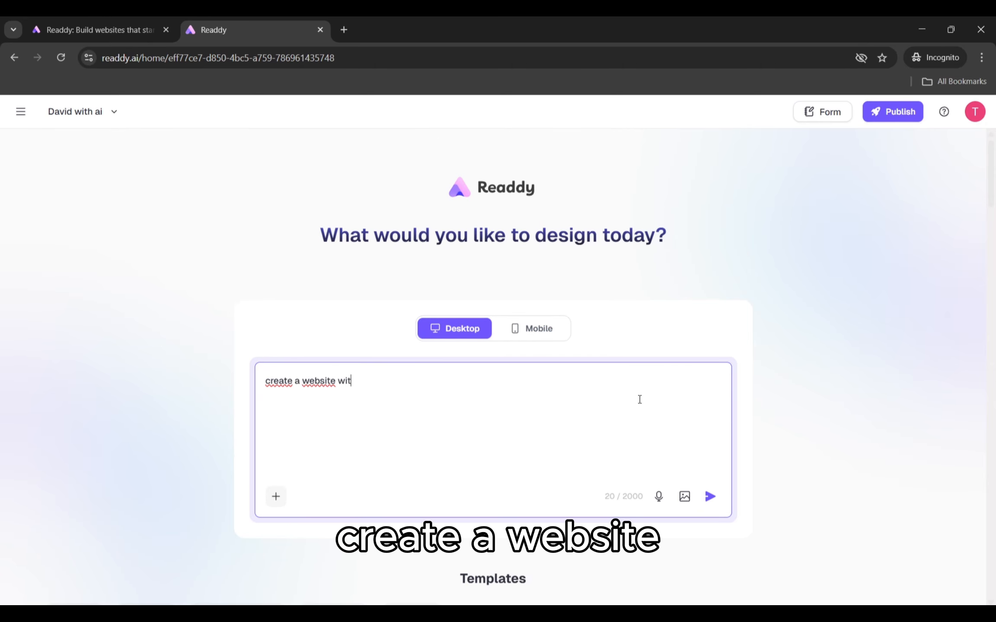
text(h courses and tutorials on)
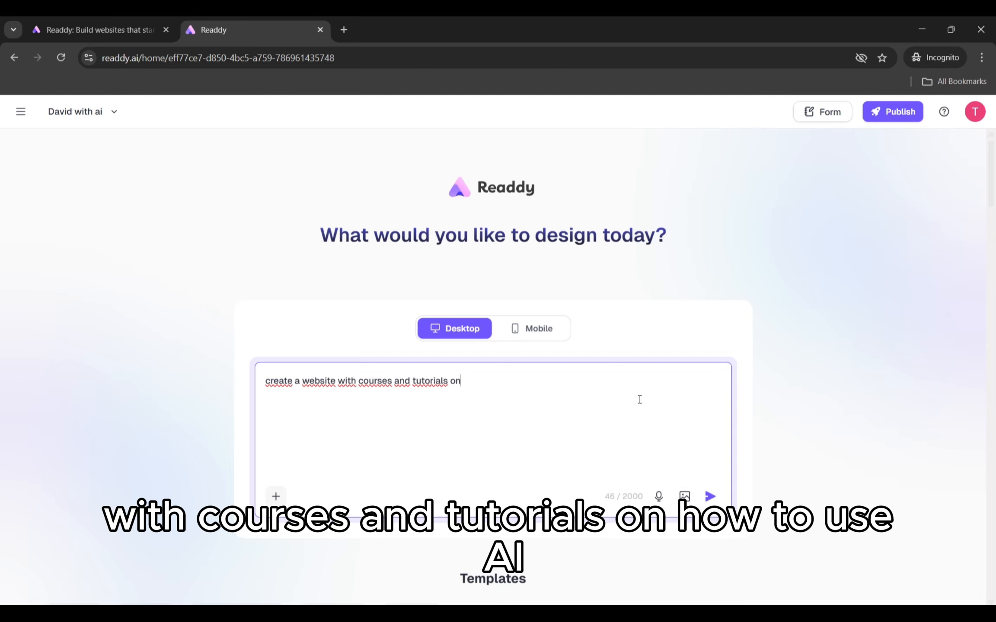
text( how to use AI to incre)
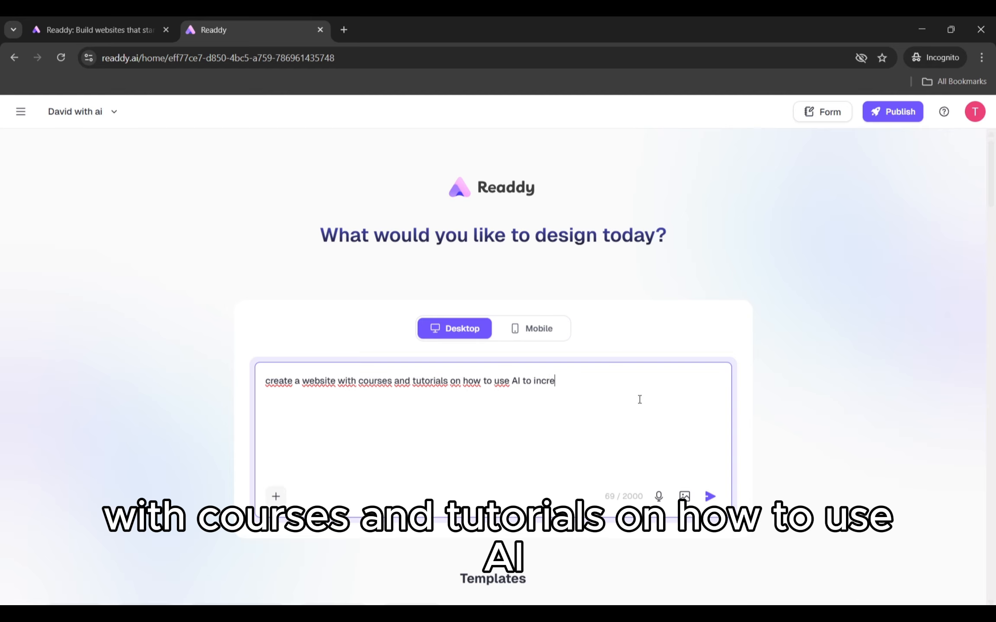
text(ase productivity, create content, and )
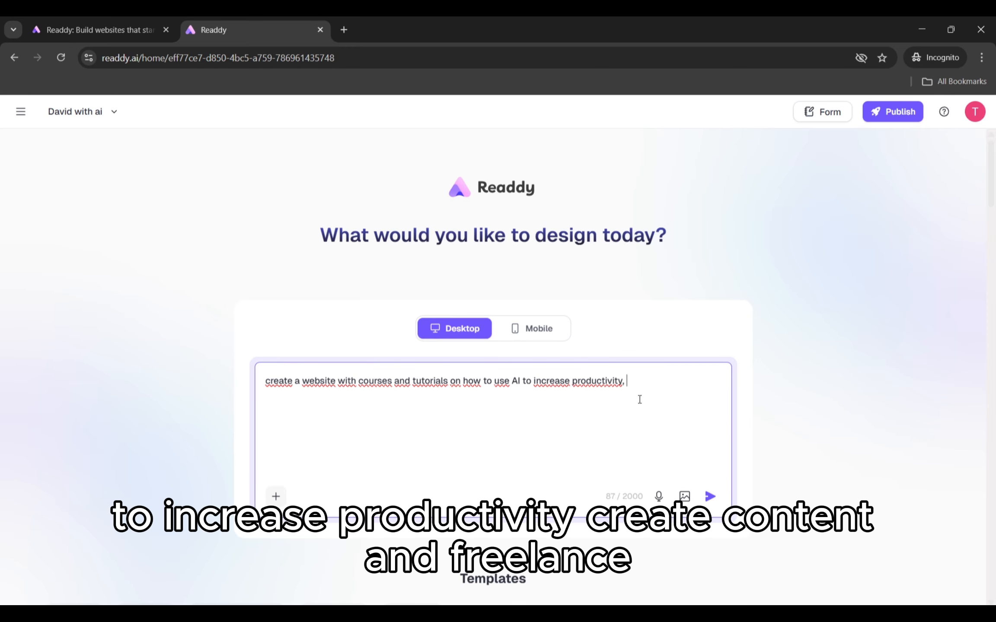
text(freeance.)
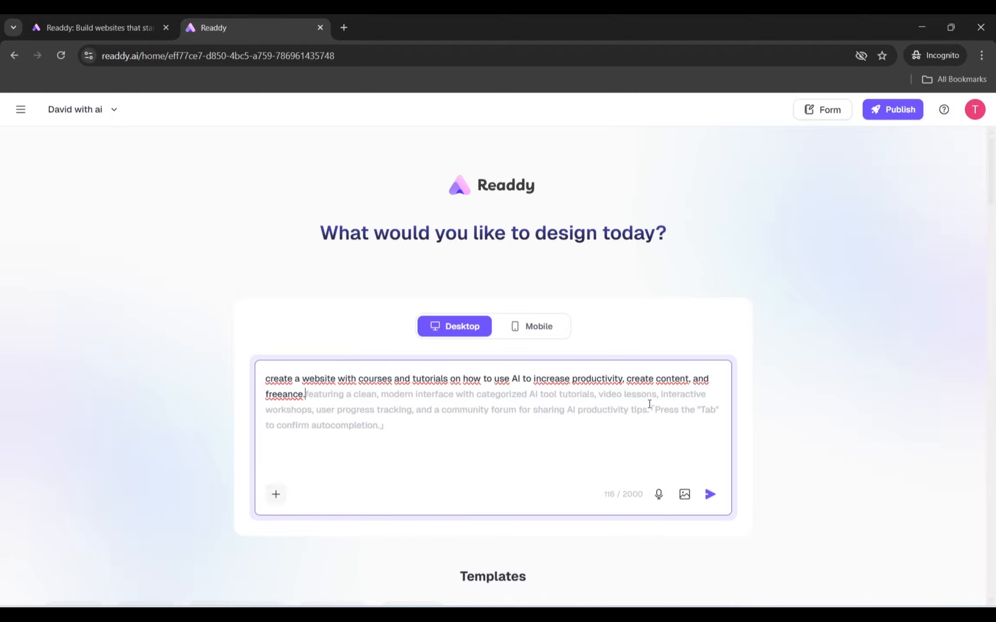
key(Tab)
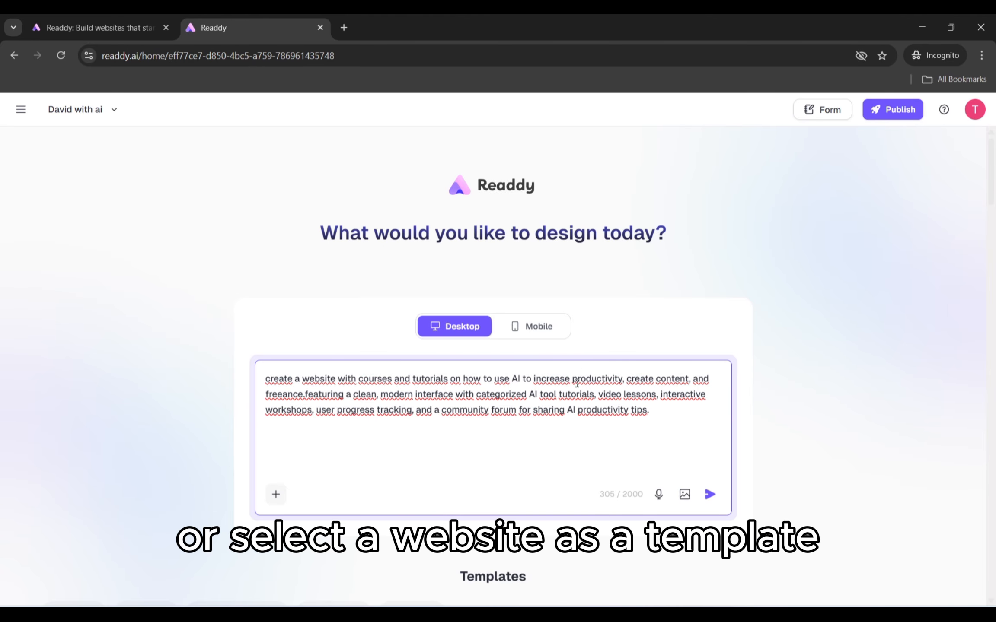
Choose the desktop interface and submit the prompt to get a website outline
click(562, 337)
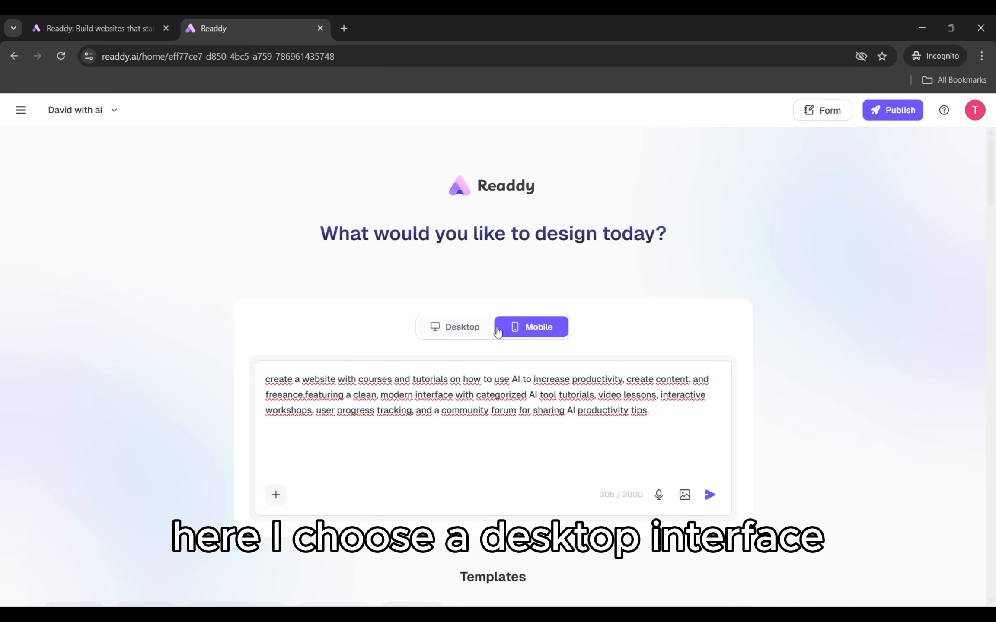
click(464, 328)
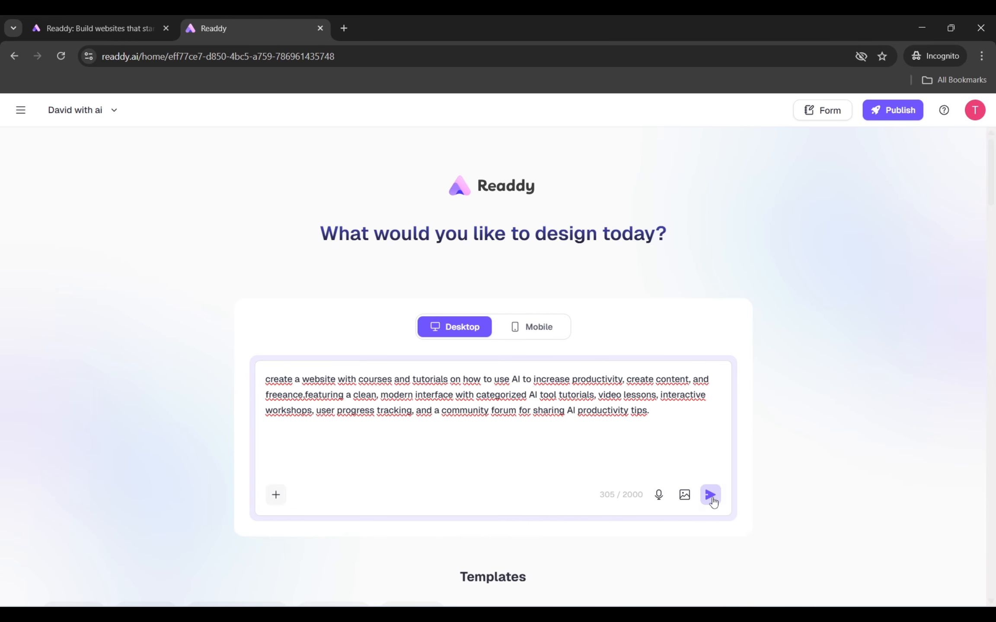
click(711, 496)
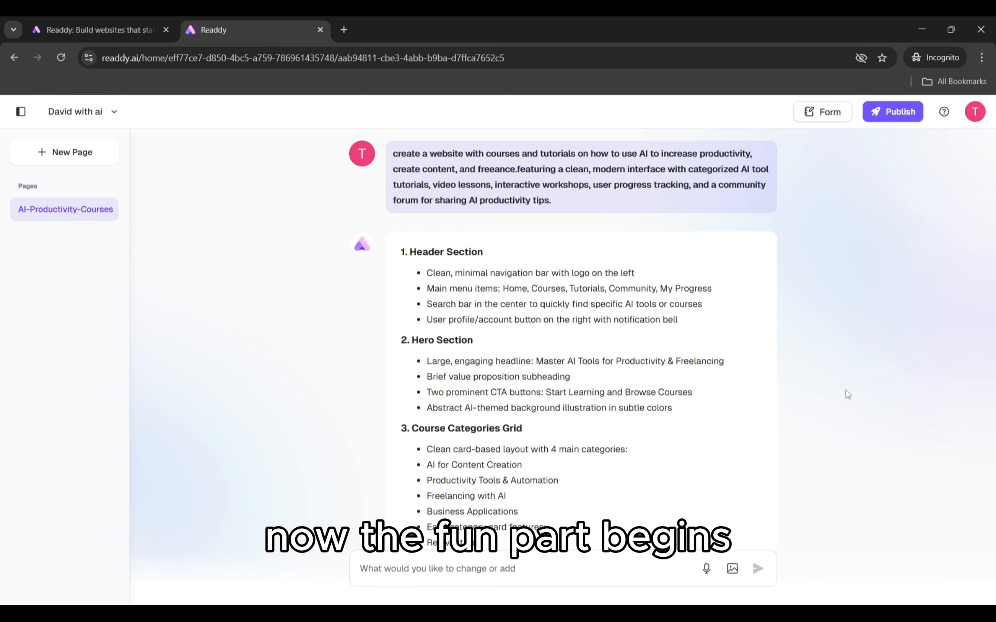
Read through the proposed website outline, from the header section to the footer
scroll(847, 362, down, 1)
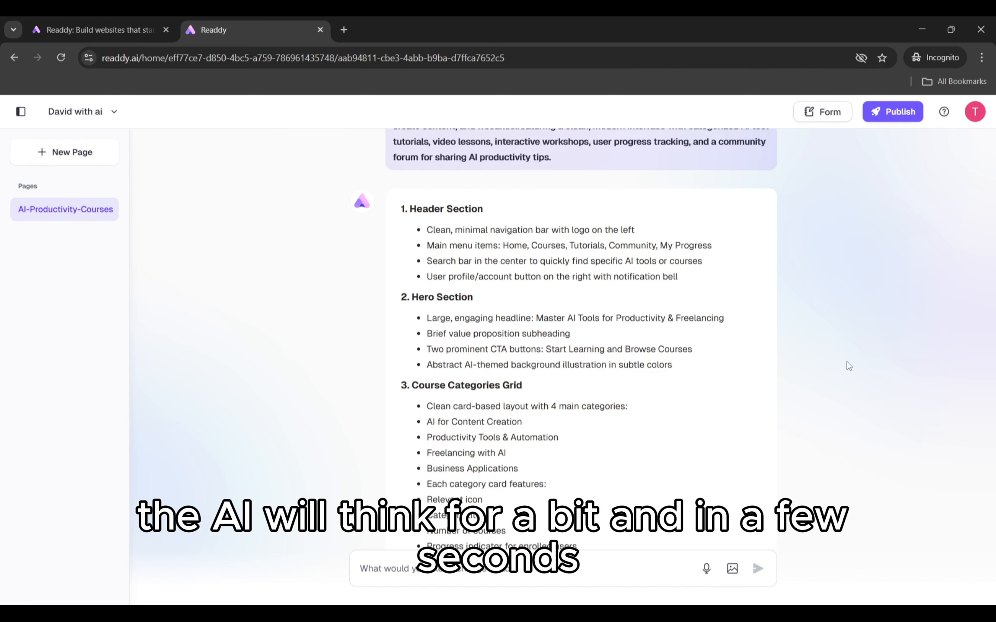
scroll(848, 366, down, 1)
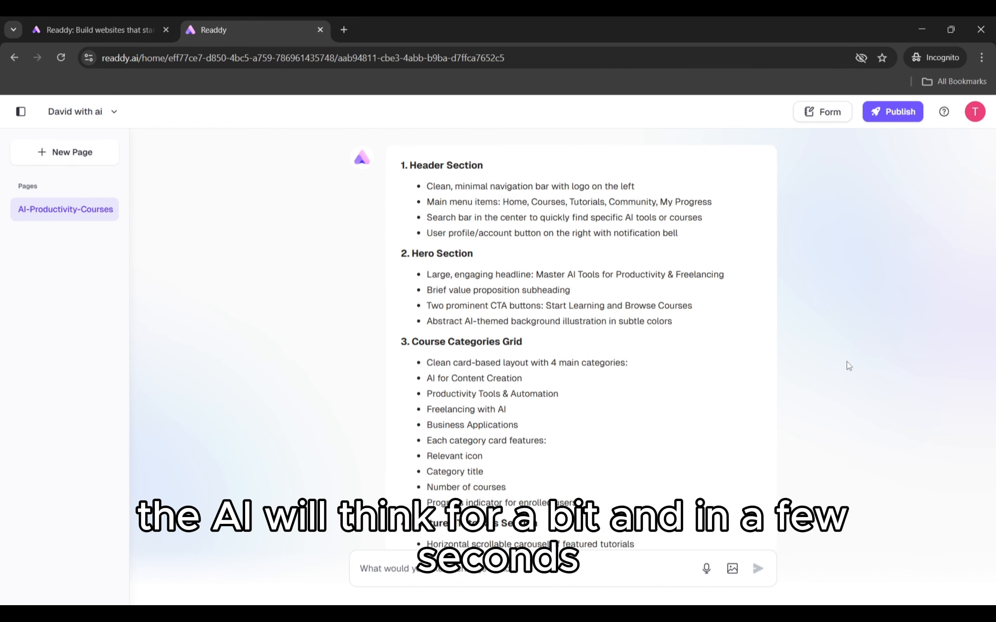
scroll(817, 354, down, 1)
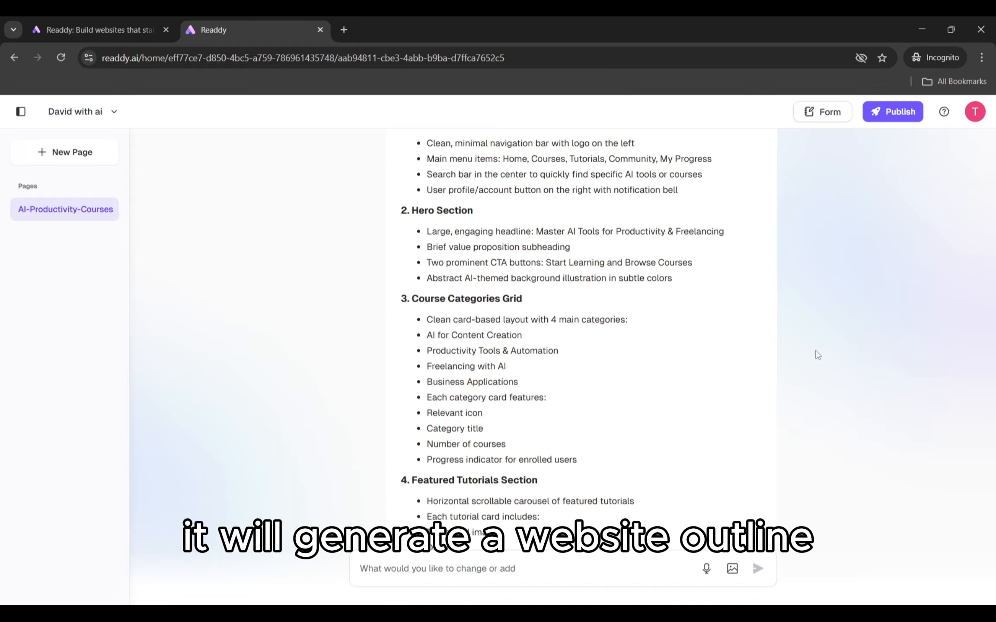
scroll(817, 355, down, 1)
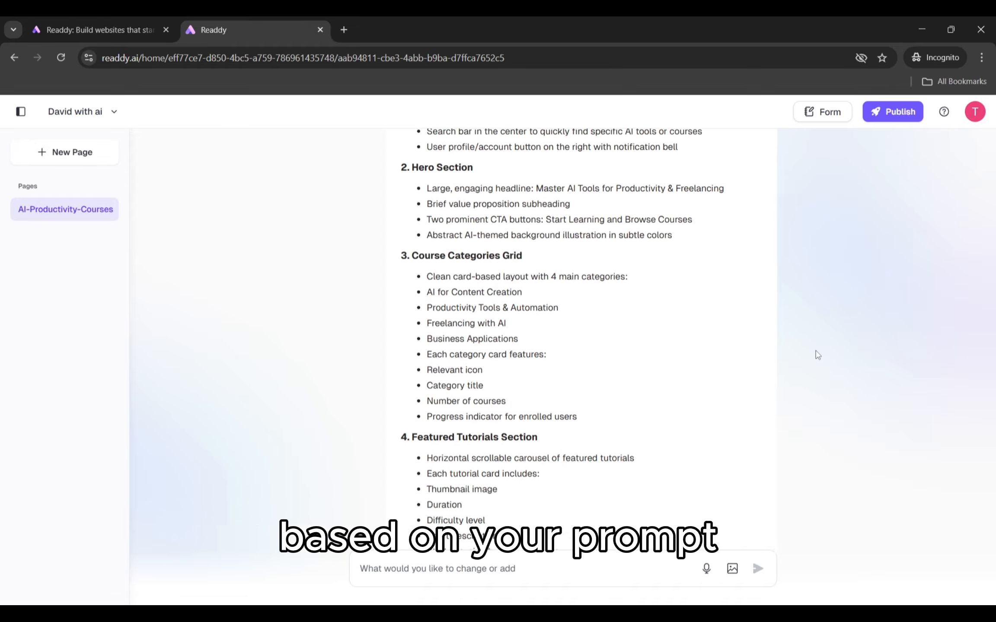
scroll(817, 355, down, 1)
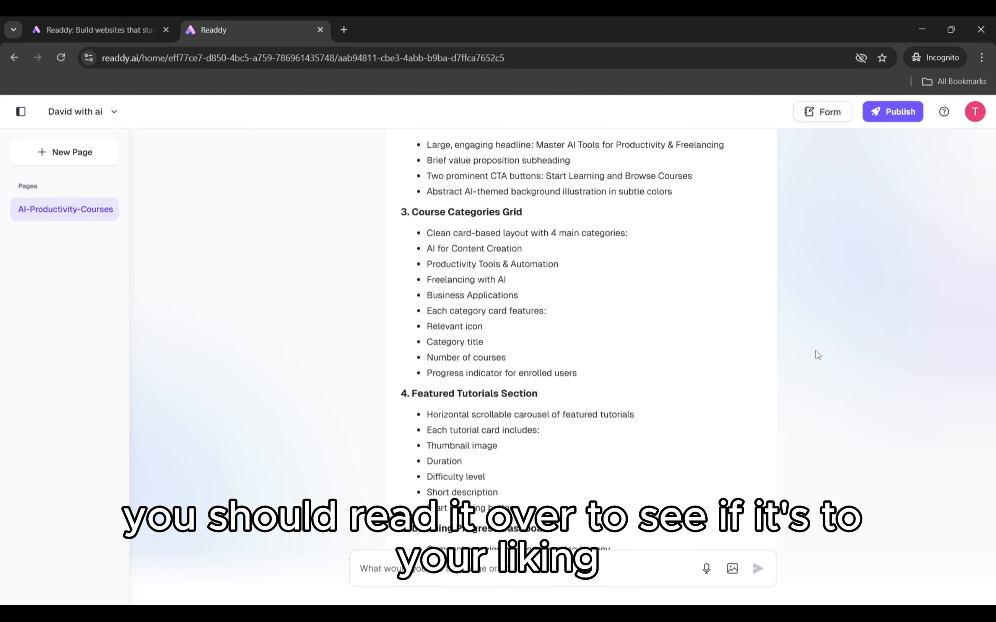
scroll(817, 355, down, 1)
scroll(817, 355, down, 1)
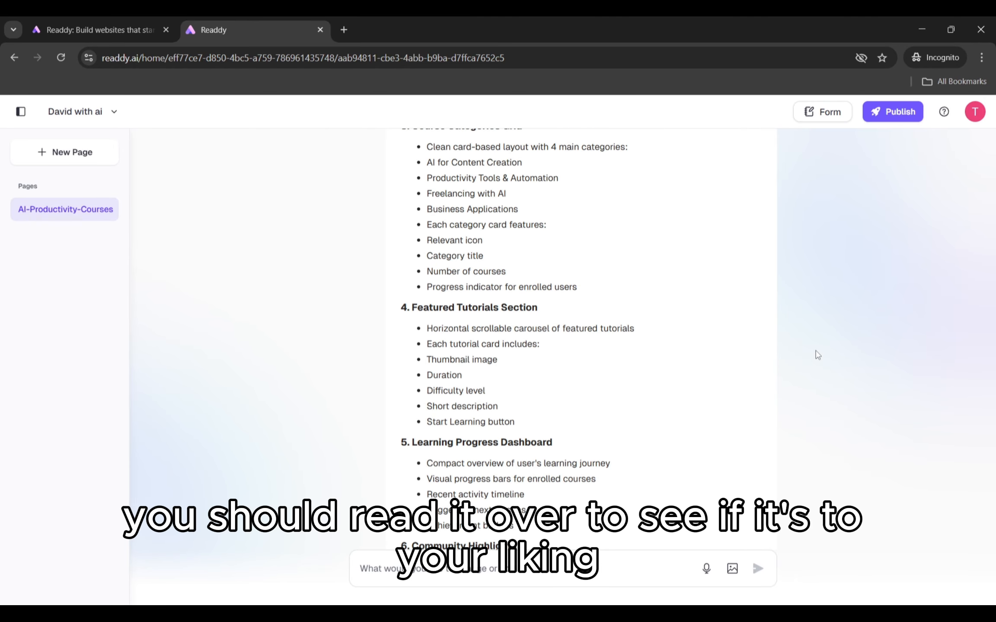
scroll(817, 354, down, 1)
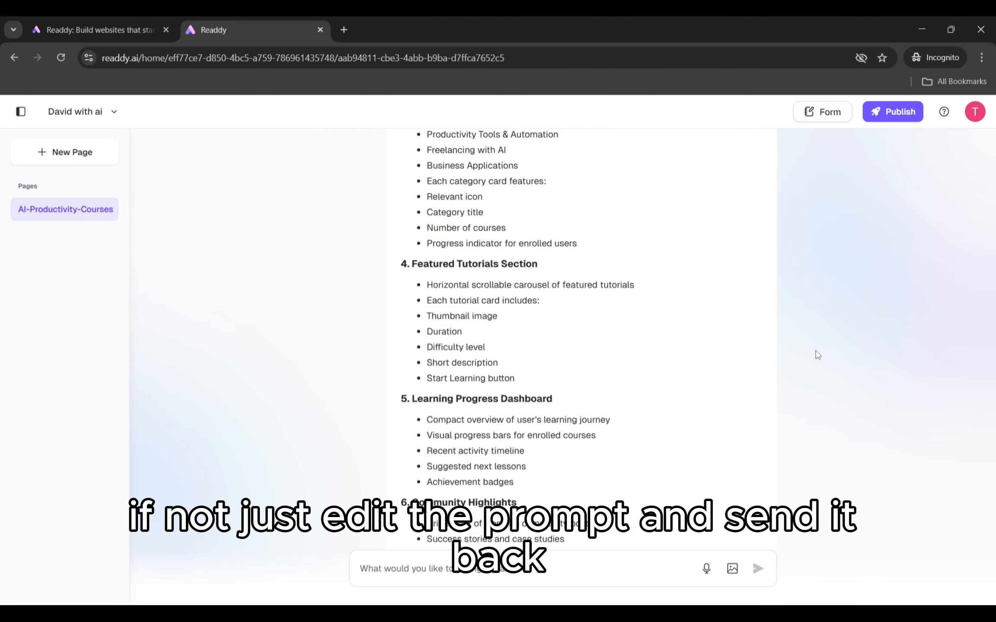
scroll(817, 355, down, 8)
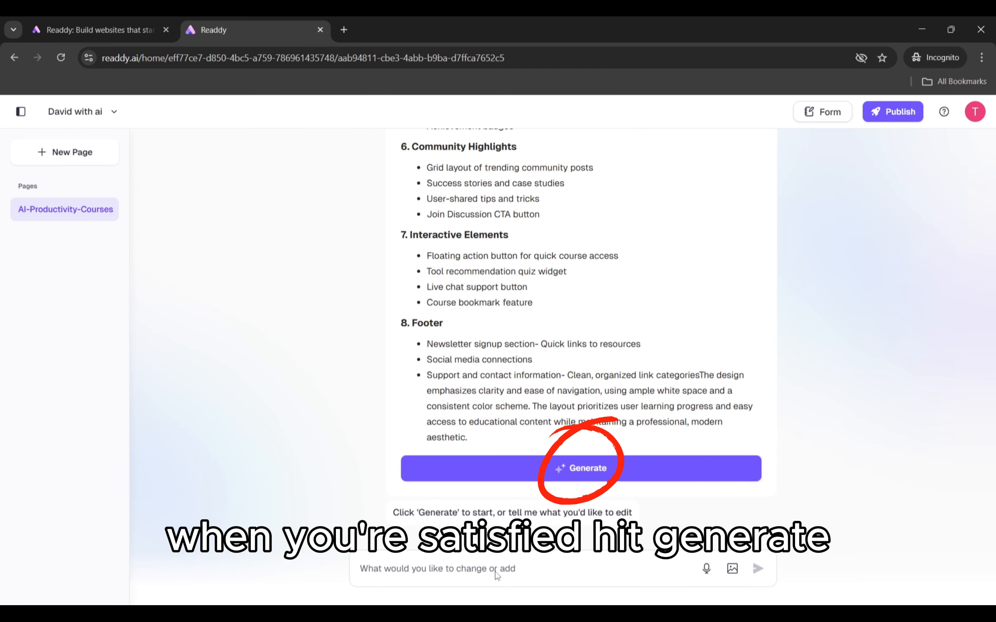
Generate the website from the outline and review its learning paths and featured tutorials sections
click(680, 471)
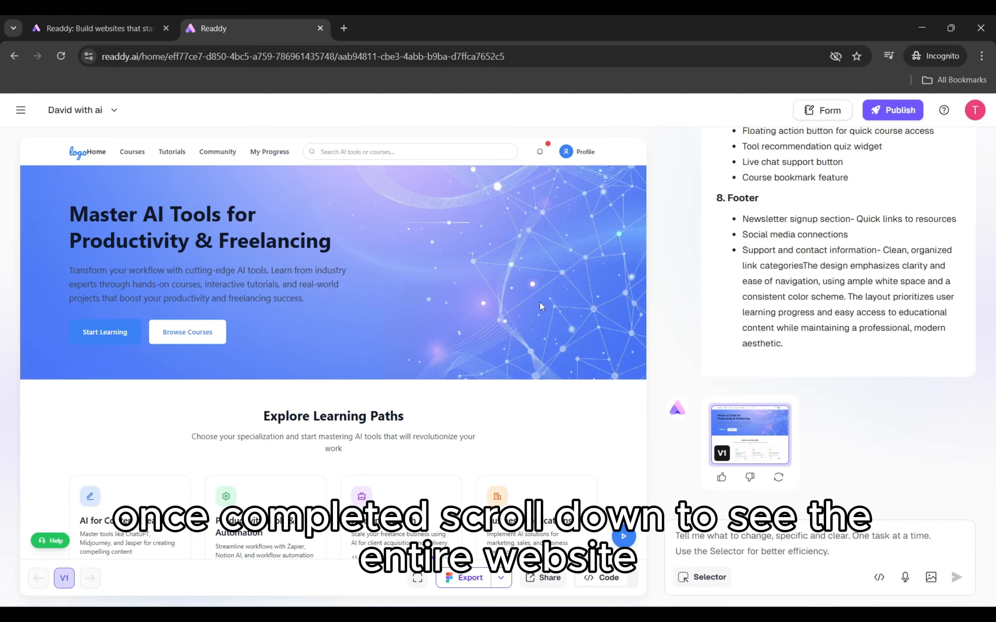
scroll(539, 302, down, 2)
scroll(540, 306, down, 3)
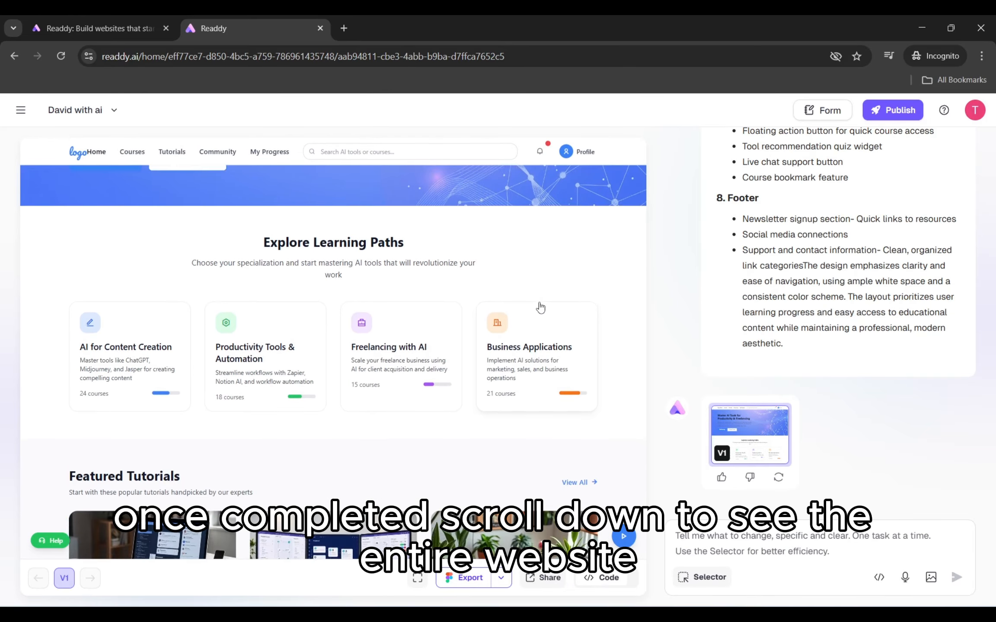
scroll(541, 306, down, 3)
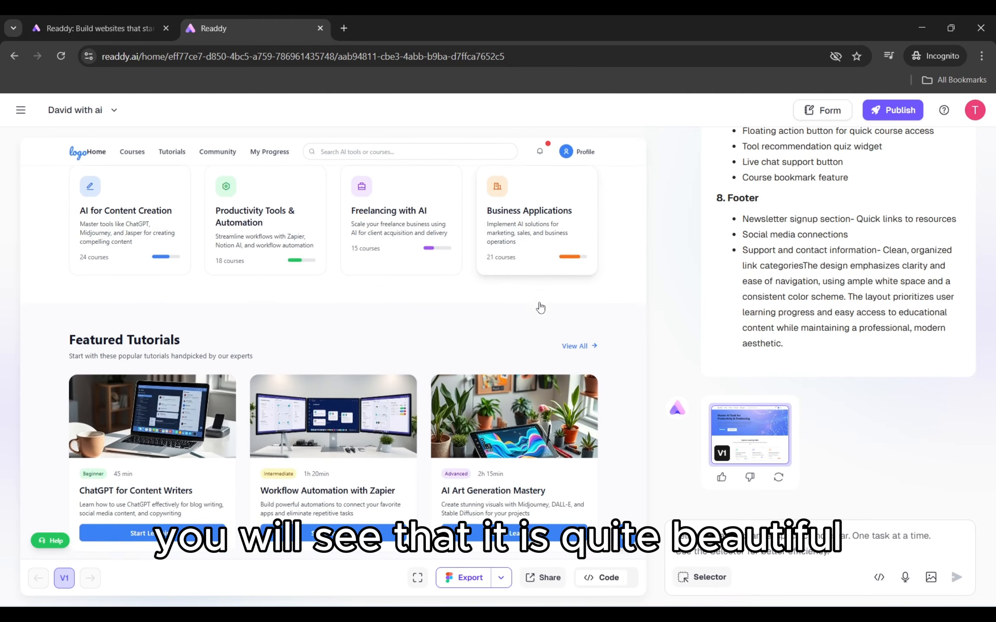
Send the change request "add nice animation to all the buttons when i hover mymouse above them"
scroll(539, 302, up, 10)
click(819, 541)
text(add nice animation to all the buttons when i hover mymouse above them)
key(Return)
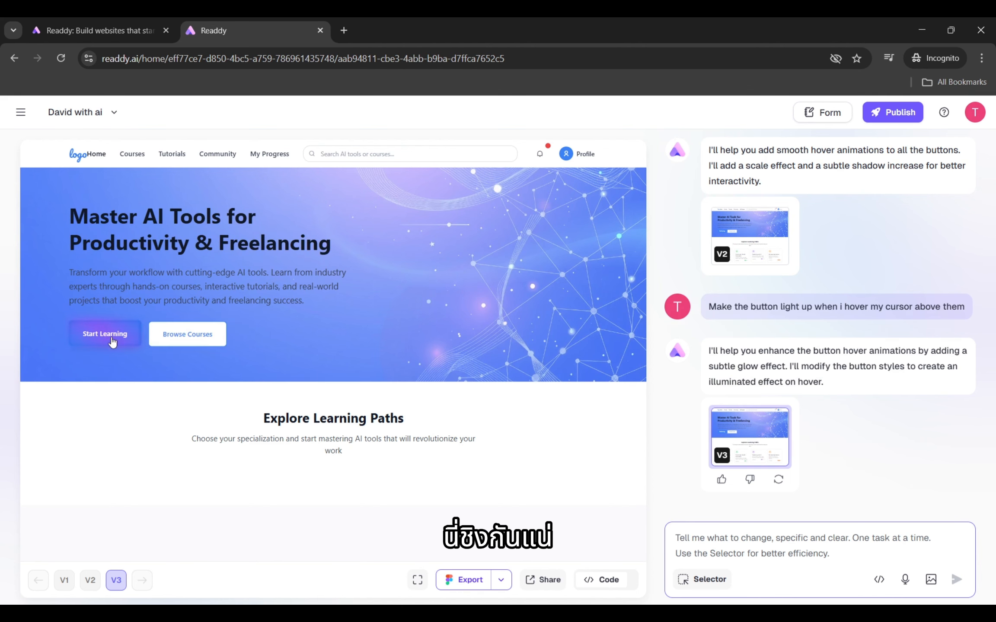
Send a change request to set the first page title to "Learn AI the easy way"
scroll(209, 472, down, 7)
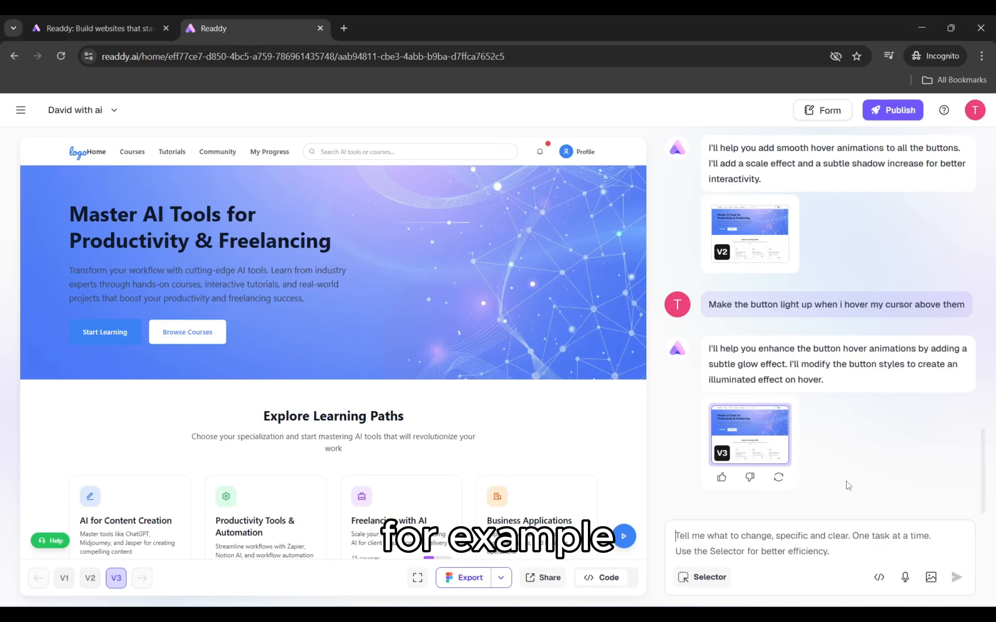
click(844, 542)
text(Change the first page t)
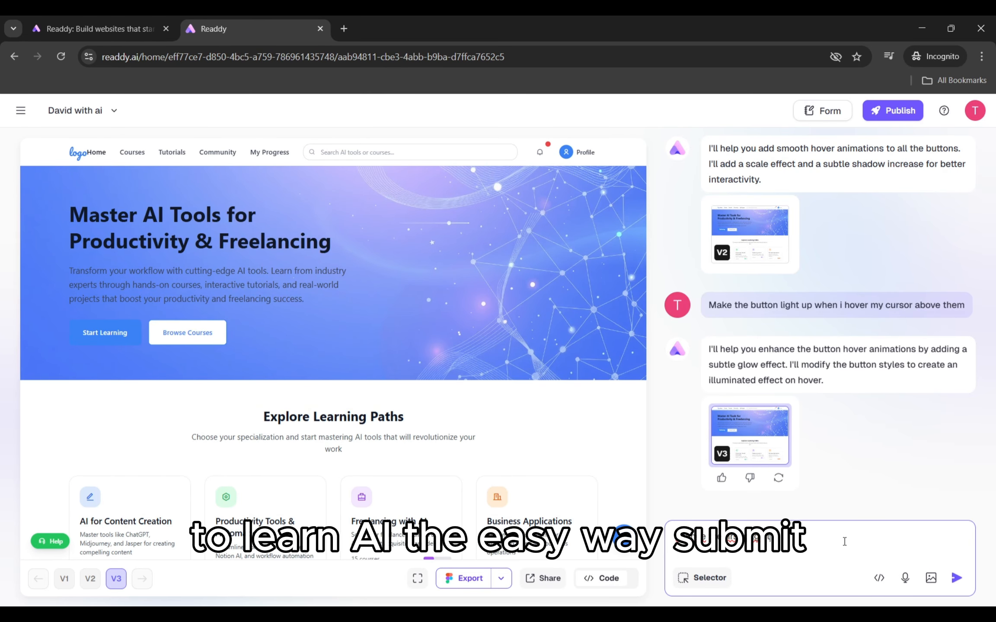
text(itle to learn AI the easy way)
key(Return)
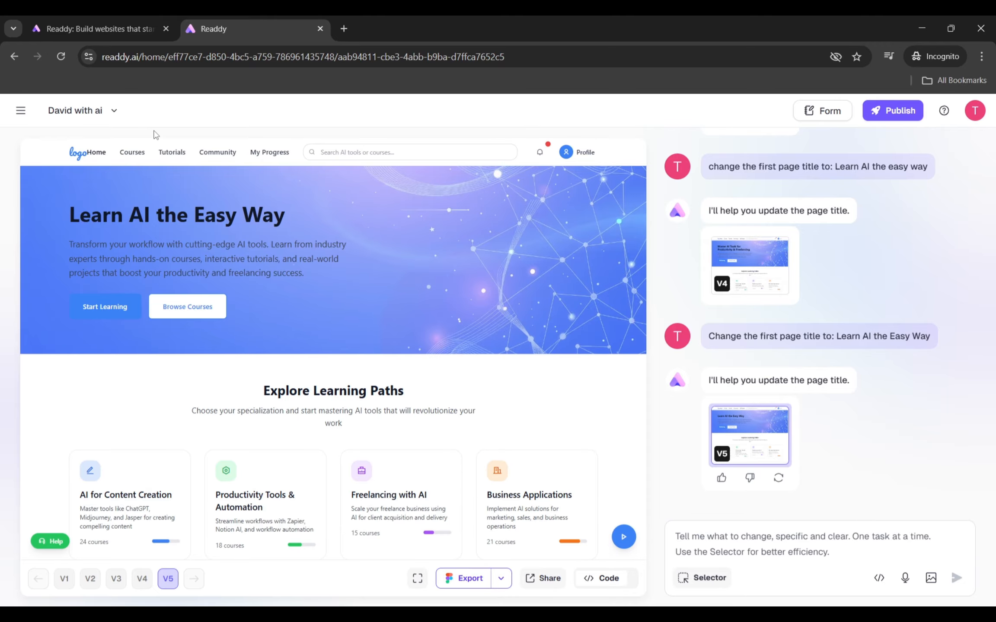
Generate a second page from the site's Courses navigation link using its proposed outline, and review the resulting course listing
click(135, 155)
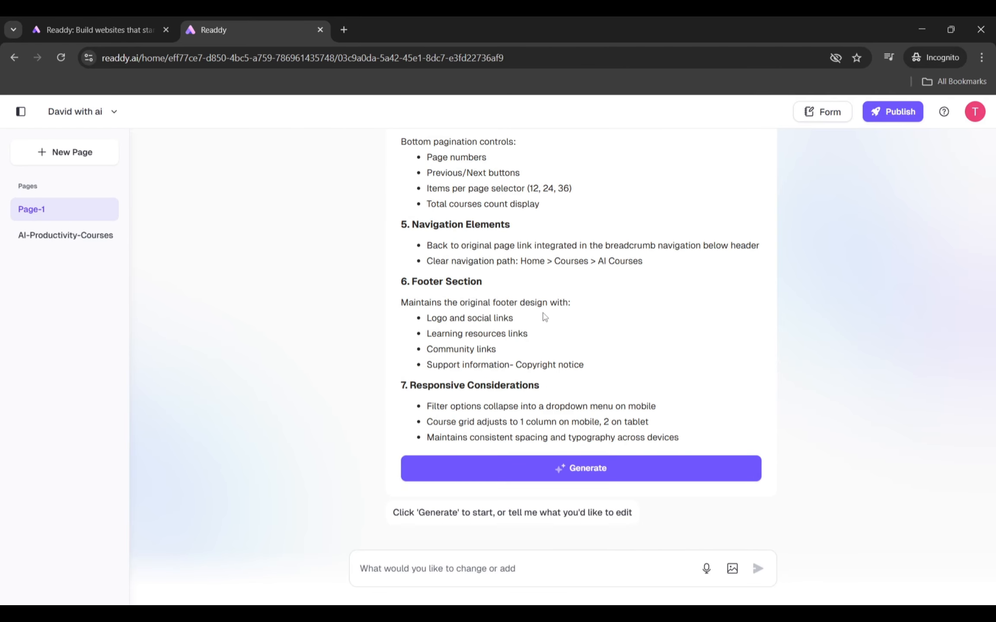
scroll(578, 283, up, 4)
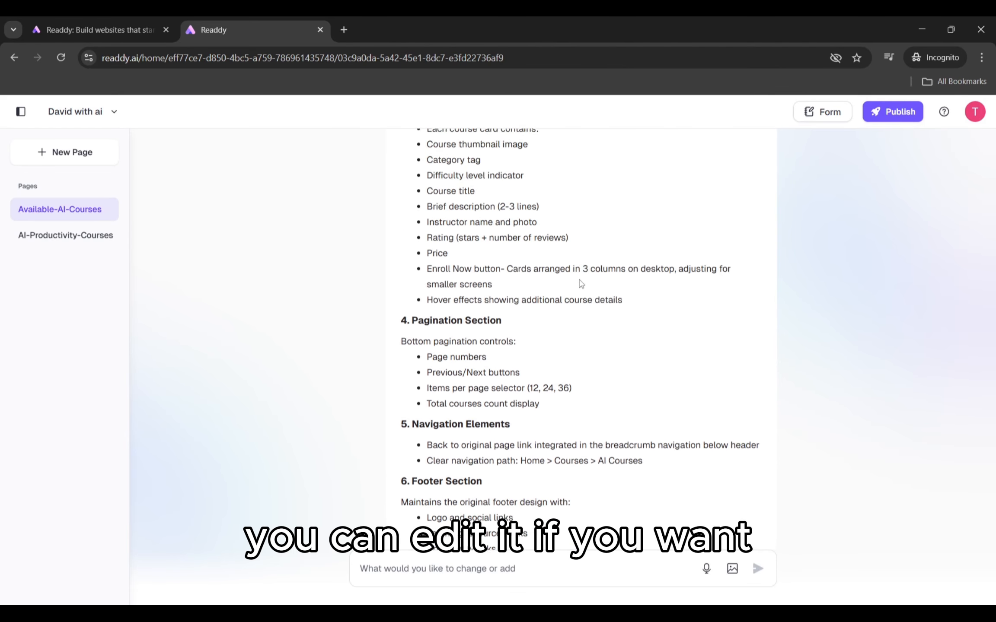
scroll(581, 284, down, 4)
click(580, 468)
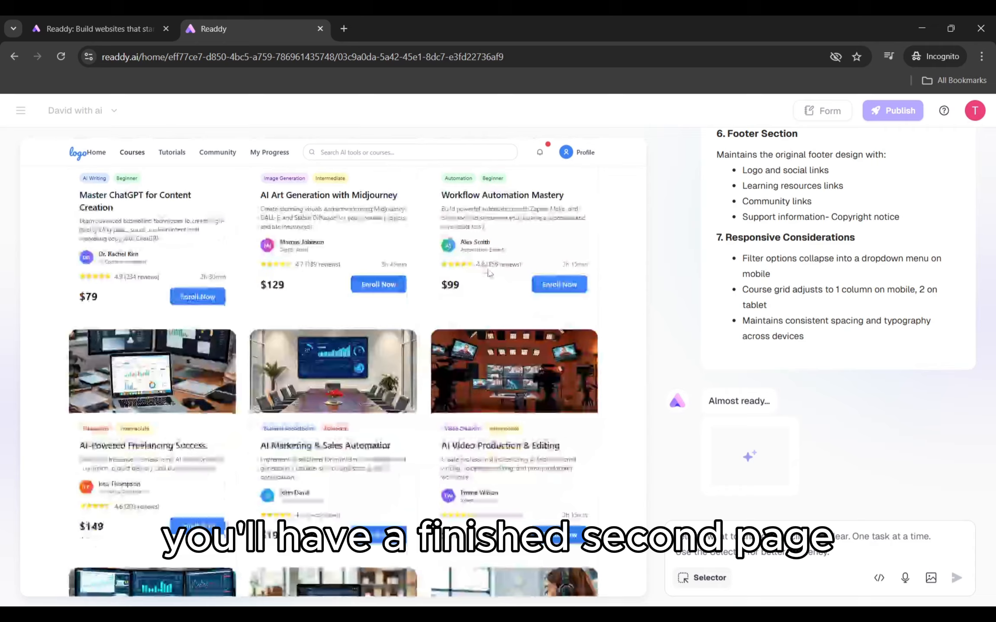
scroll(488, 272, down, 6)
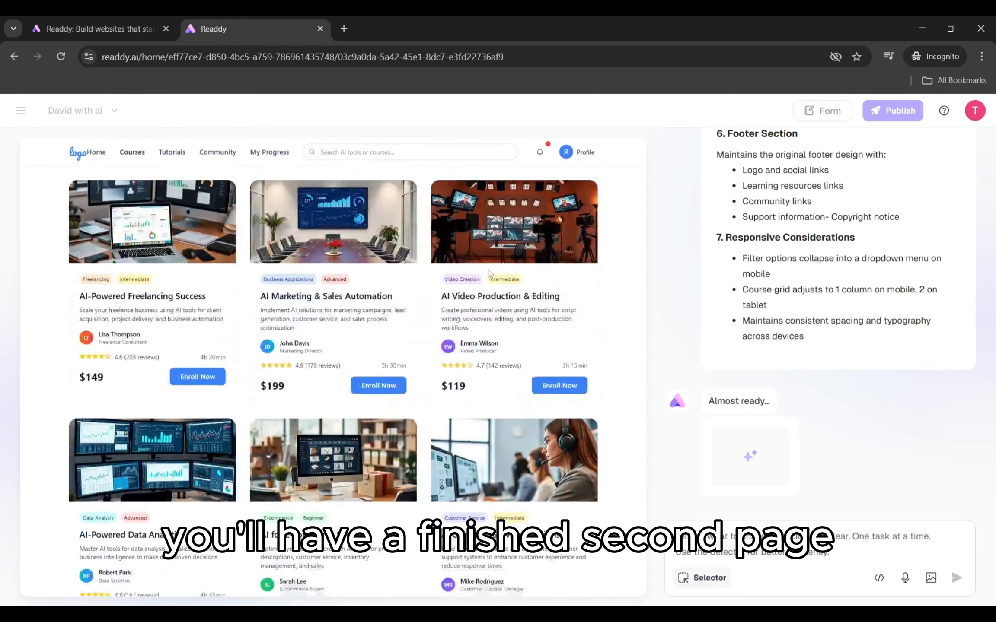
scroll(488, 272, up, 6)
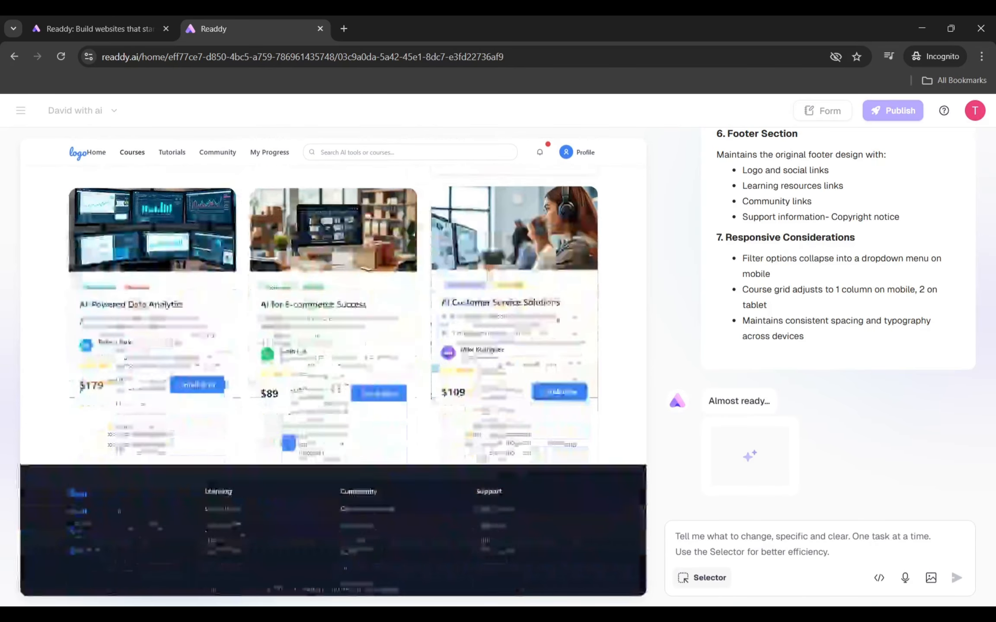
scroll(488, 286, down, 6)
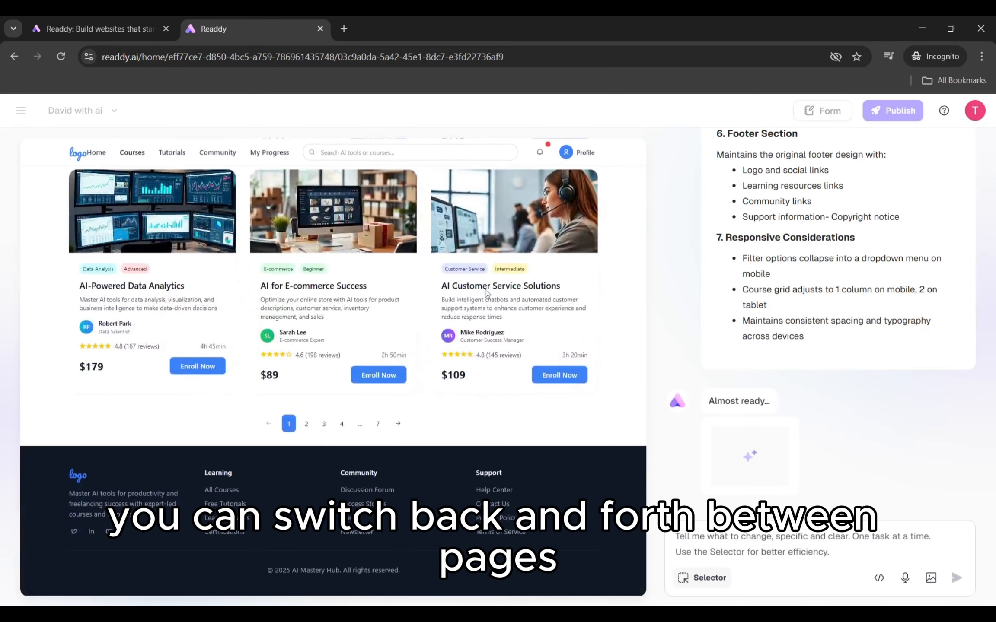